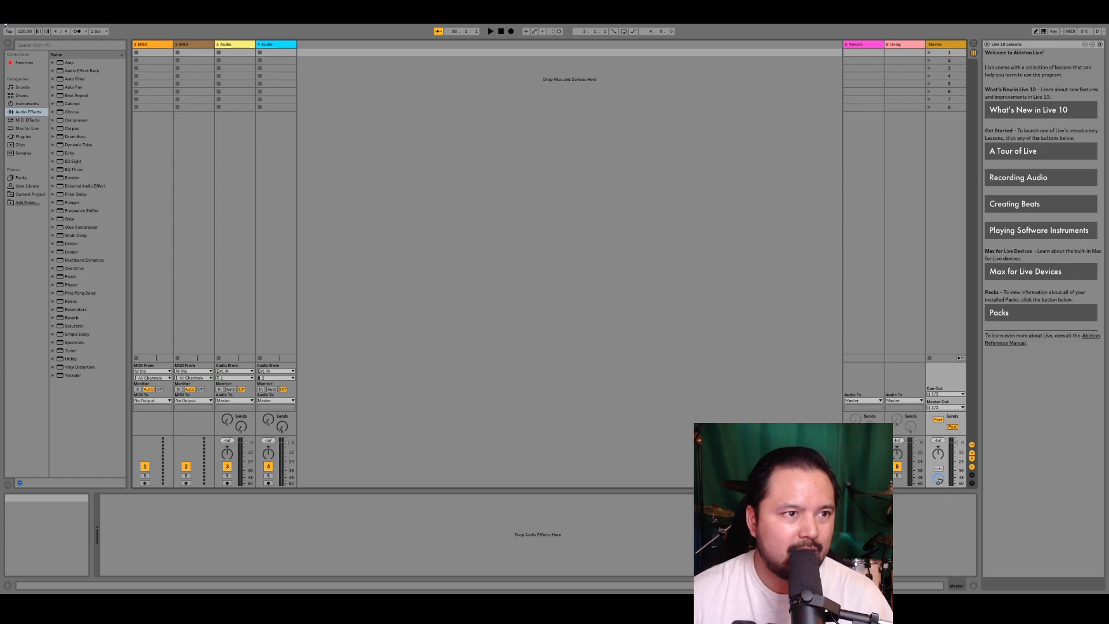
- Examine the set's two MIDI tracks and two audio tracks by selecting them in turn in the Session view
{"action": "left_click", "coordinate": [164, 167]}
{"action": "left_click", "coordinate": [226, 163]}
{"action": "left_click", "coordinate": [204, 150]}
{"action": "left_click", "coordinate": [242, 167]}
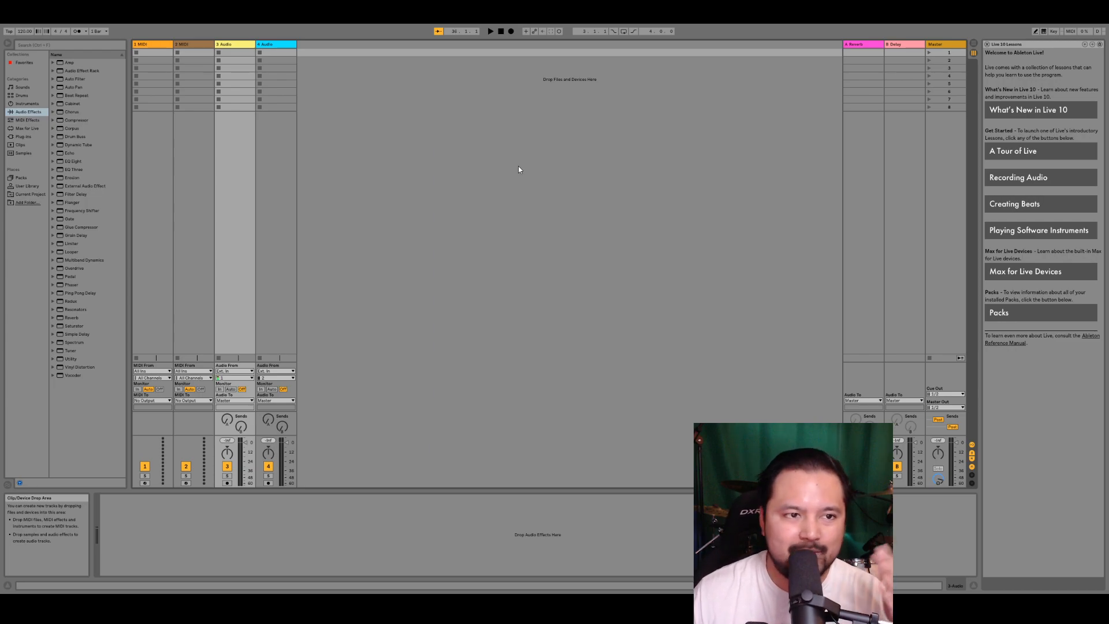
{"action": "left_click", "coordinate": [157, 142]}
{"action": "left_click", "coordinate": [193, 150]}
{"action": "left_click", "coordinate": [150, 139]}
{"action": "left_click", "coordinate": [190, 138]}
{"action": "left_click", "coordinate": [149, 131]}
{"action": "left_click", "coordinate": [193, 135]}
{"action": "left_click", "coordinate": [236, 138]}
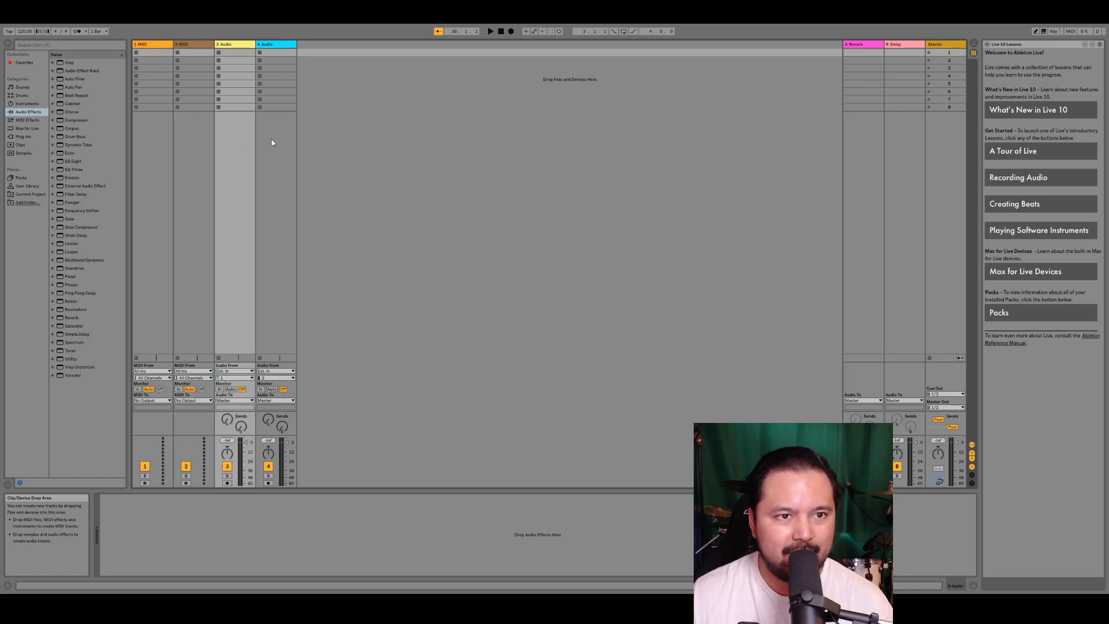
{"action": "left_click", "coordinate": [271, 141]}
{"action": "left_click", "coordinate": [240, 136]}
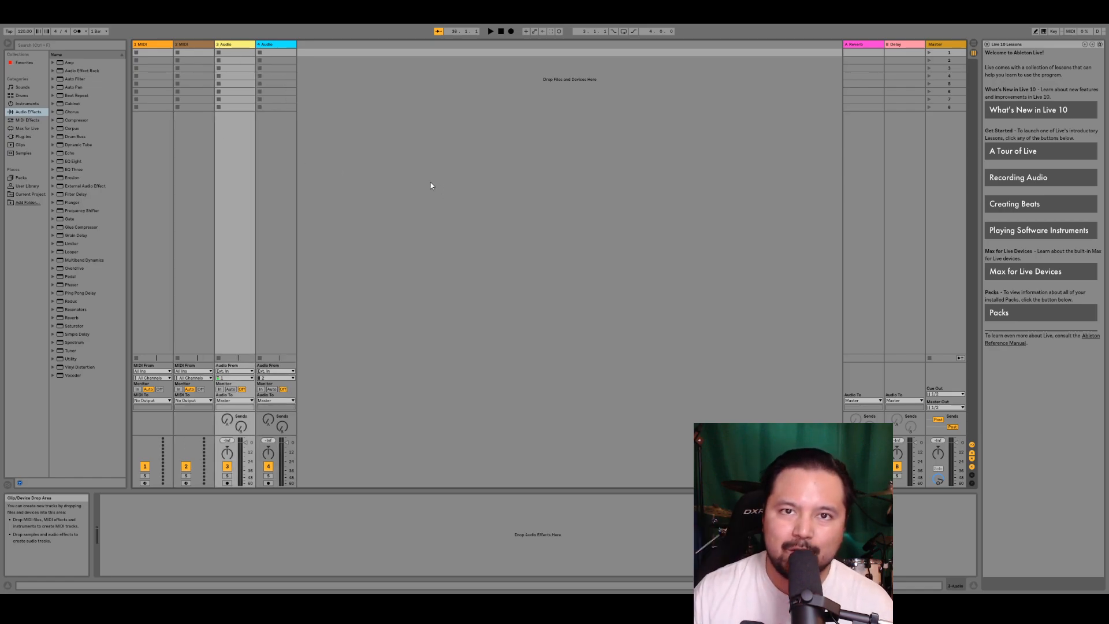
{"action": "left_click", "coordinate": [289, 270]}
{"action": "left_click", "coordinate": [242, 141]}
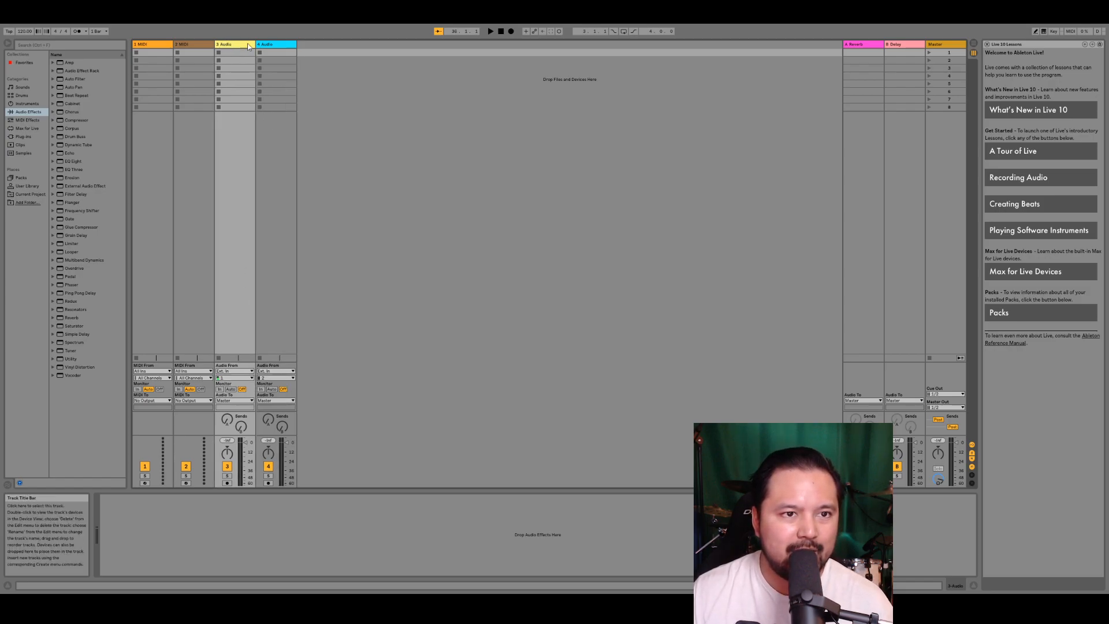
{"action": "left_click", "coordinate": [257, 157]}
{"action": "left_click", "coordinate": [144, 140]}
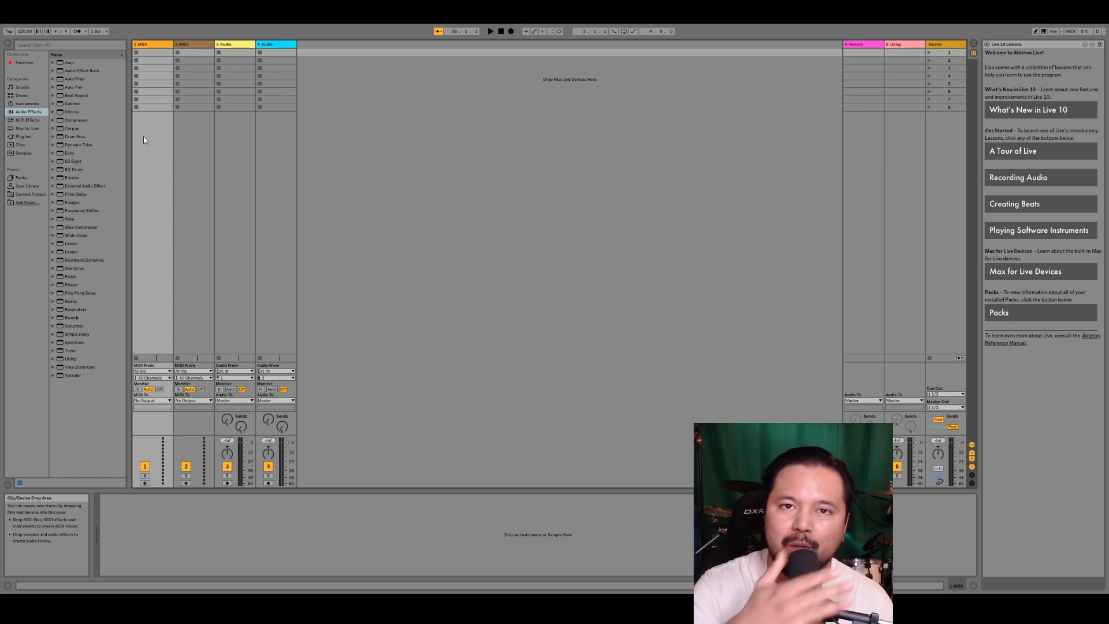
{"action": "left_click", "coordinate": [181, 144]}
{"action": "left_click", "coordinate": [149, 135]}
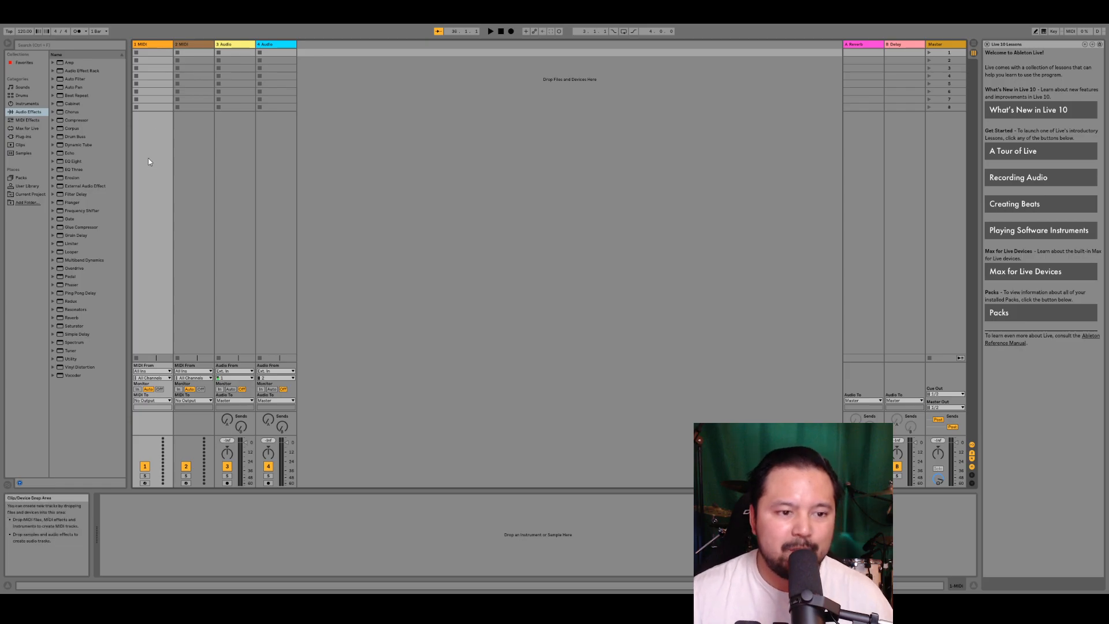
{"action": "left_click", "coordinate": [244, 301]}
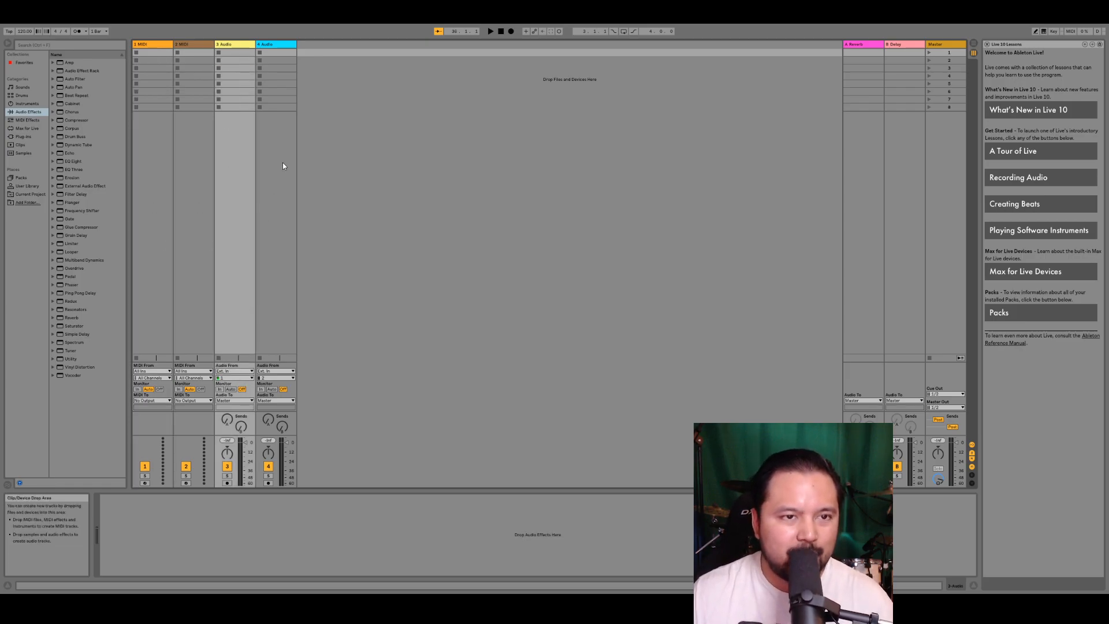
{"action": "left_click", "coordinate": [283, 194]}
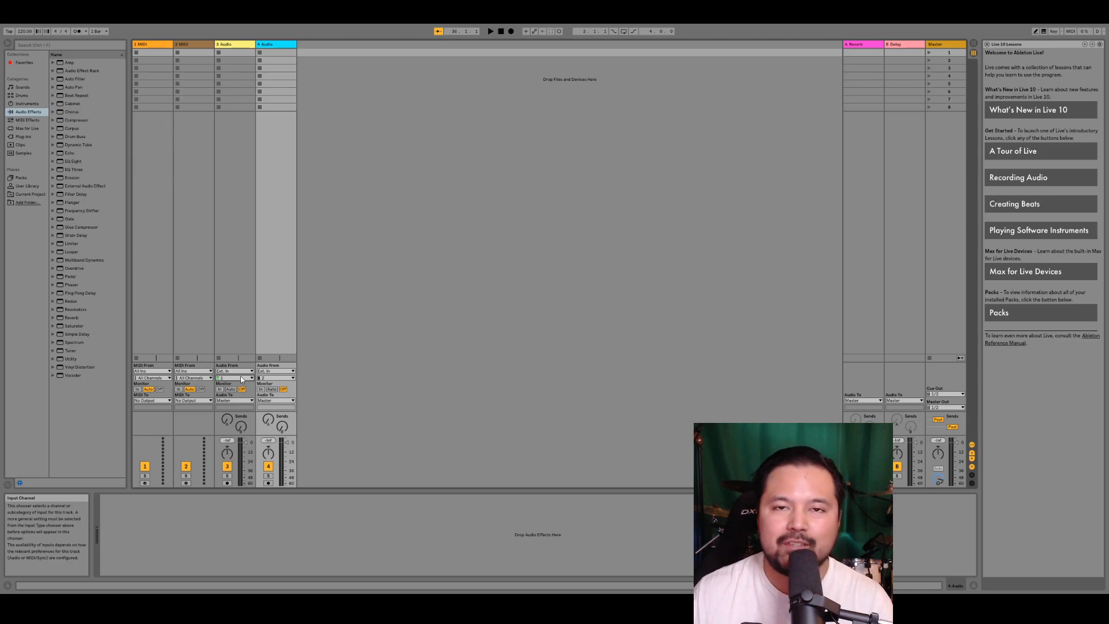
{"action": "left_click", "coordinate": [235, 317]}
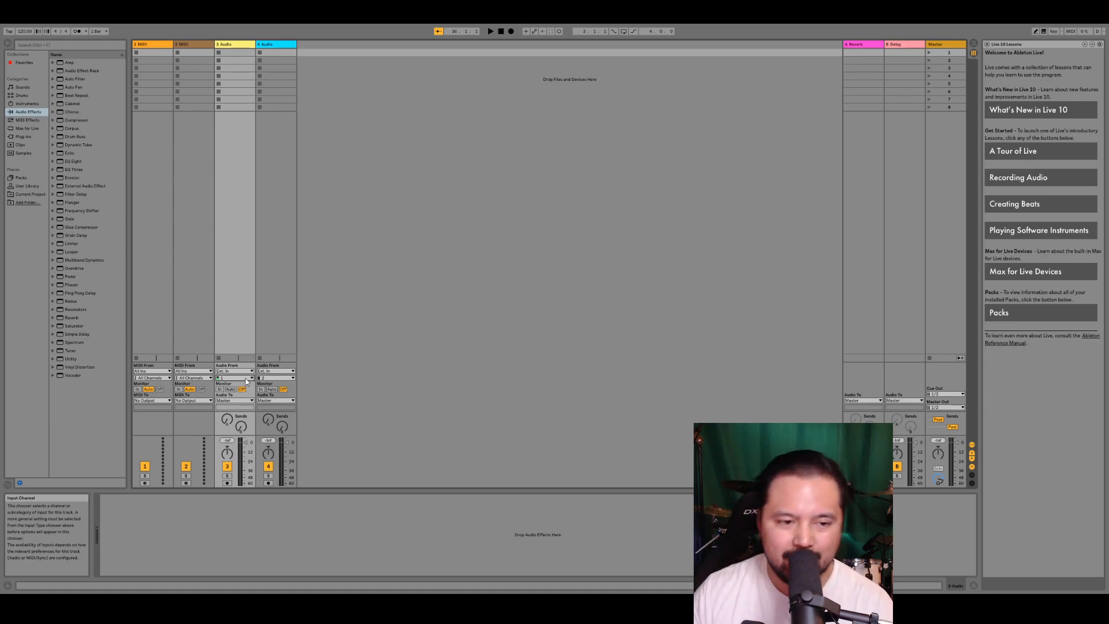
{"action": "left_click", "coordinate": [268, 332]}
{"action": "left_click", "coordinate": [232, 242]}
{"action": "left_click", "coordinate": [157, 161]}
{"action": "left_click", "coordinate": [188, 159]}
{"action": "left_click", "coordinate": [162, 156]}
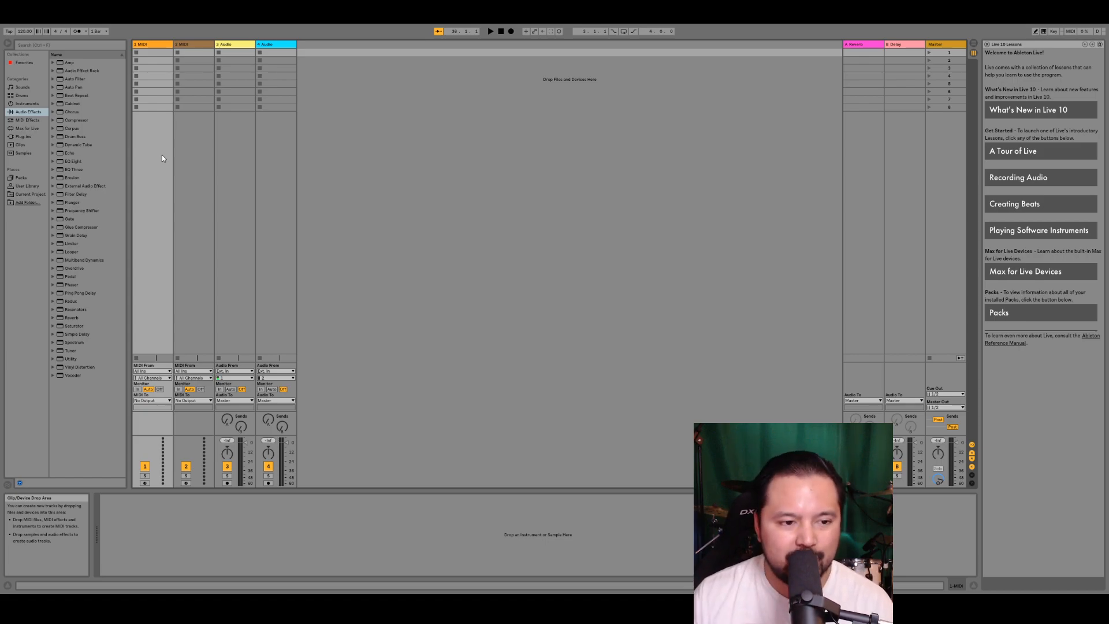
{"action": "left_click", "coordinate": [194, 184]}
{"action": "left_click", "coordinate": [136, 155]}
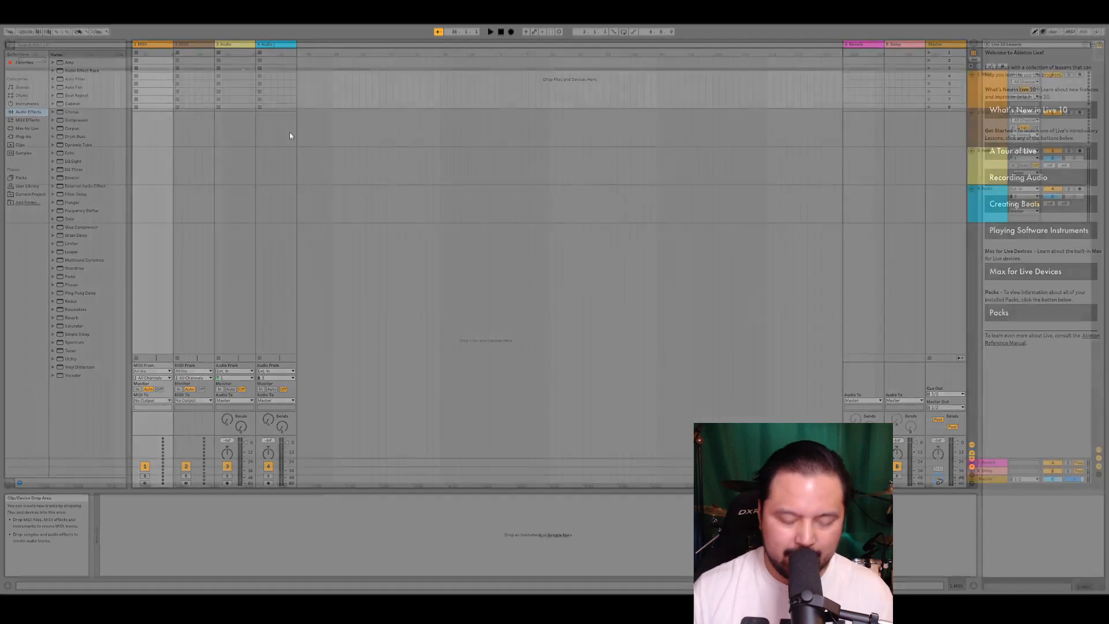
- Switch to the Arrangement view and arm the 3 Audio track for recording
{"action": "key", "text": "Tab"}
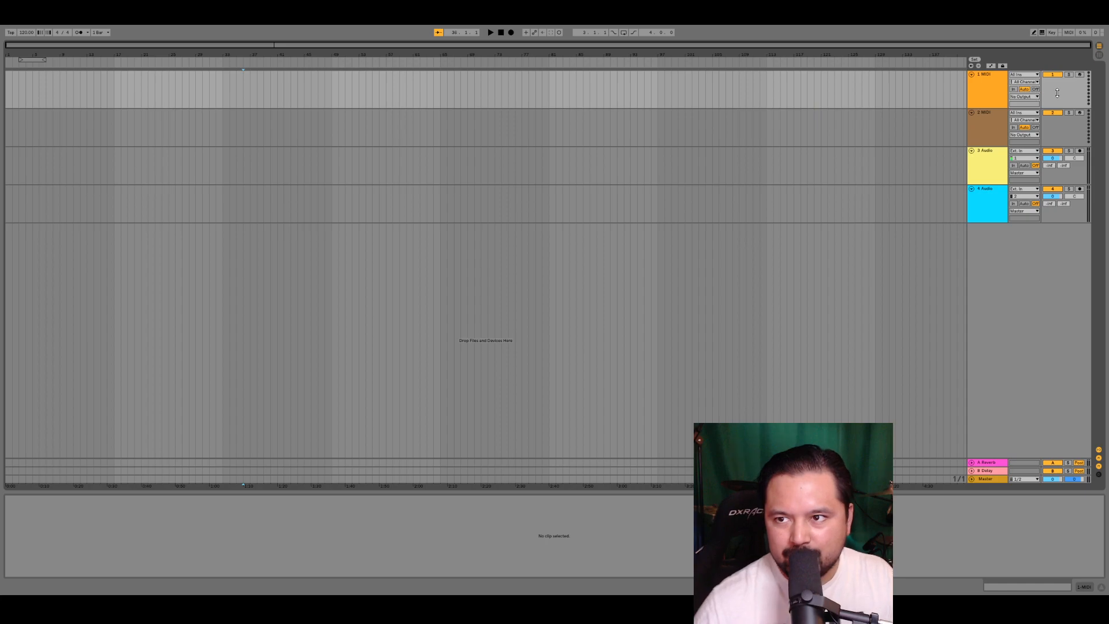
{"action": "left_click", "coordinate": [902, 94]}
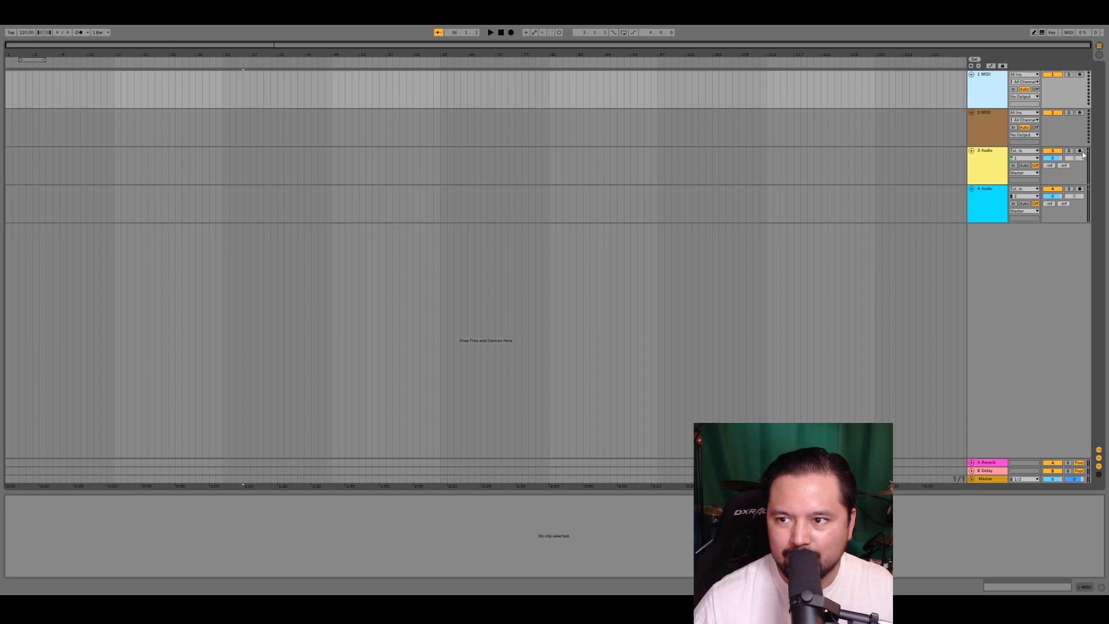
{"action": "left_click", "coordinate": [1079, 174]}
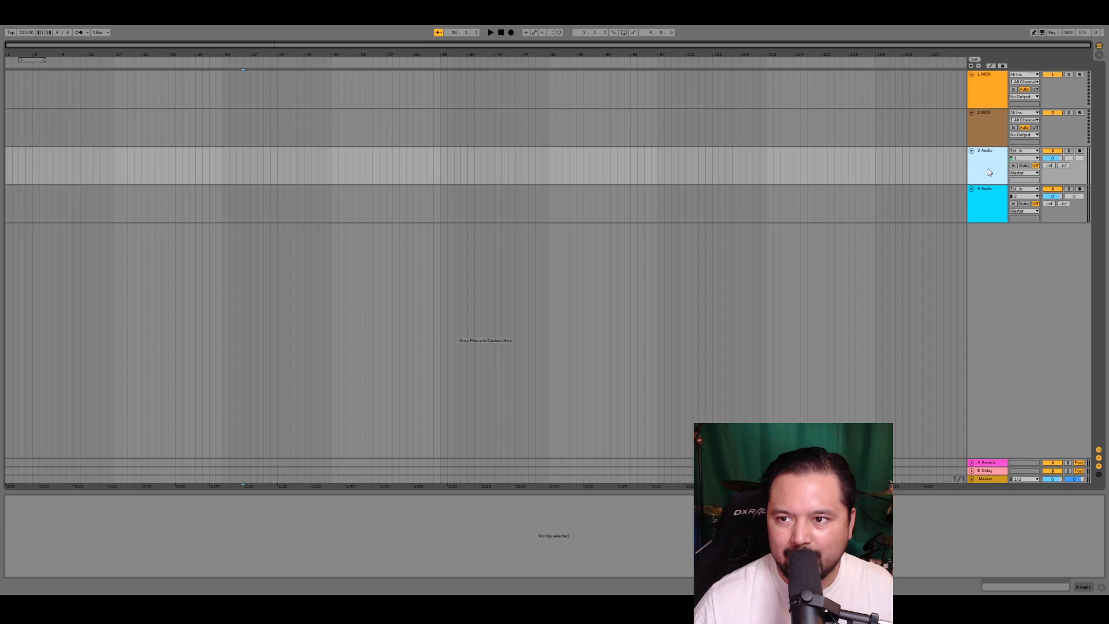
{"action": "left_click", "coordinate": [1079, 151]}
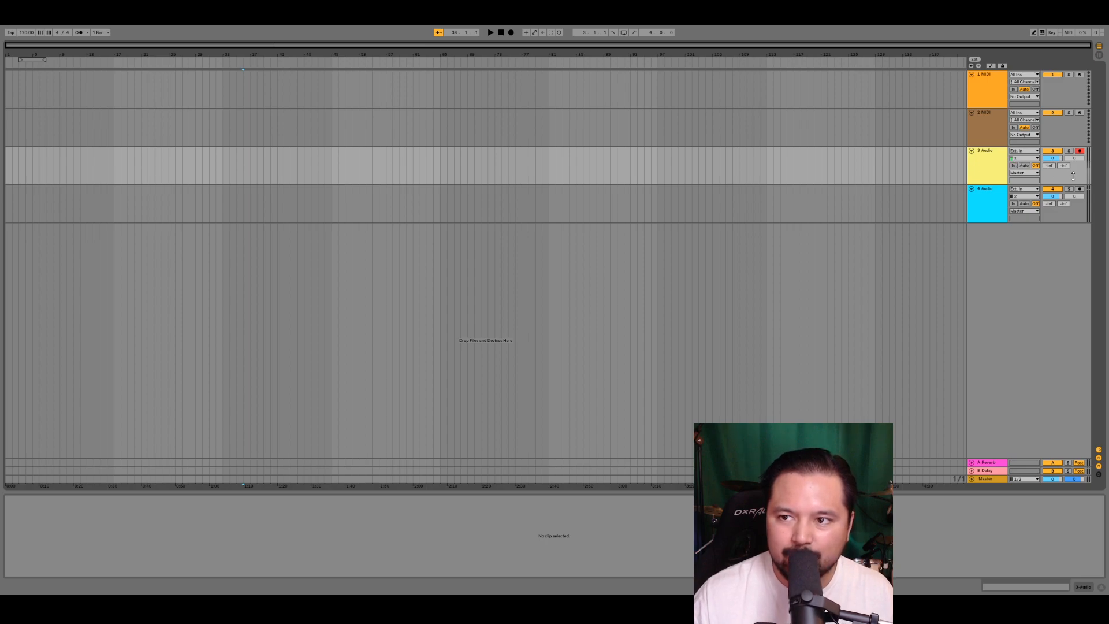
- Record a clip about five bars long on the 3 Audio track from bar 36, and play it back
{"action": "left_click", "coordinate": [510, 33]}
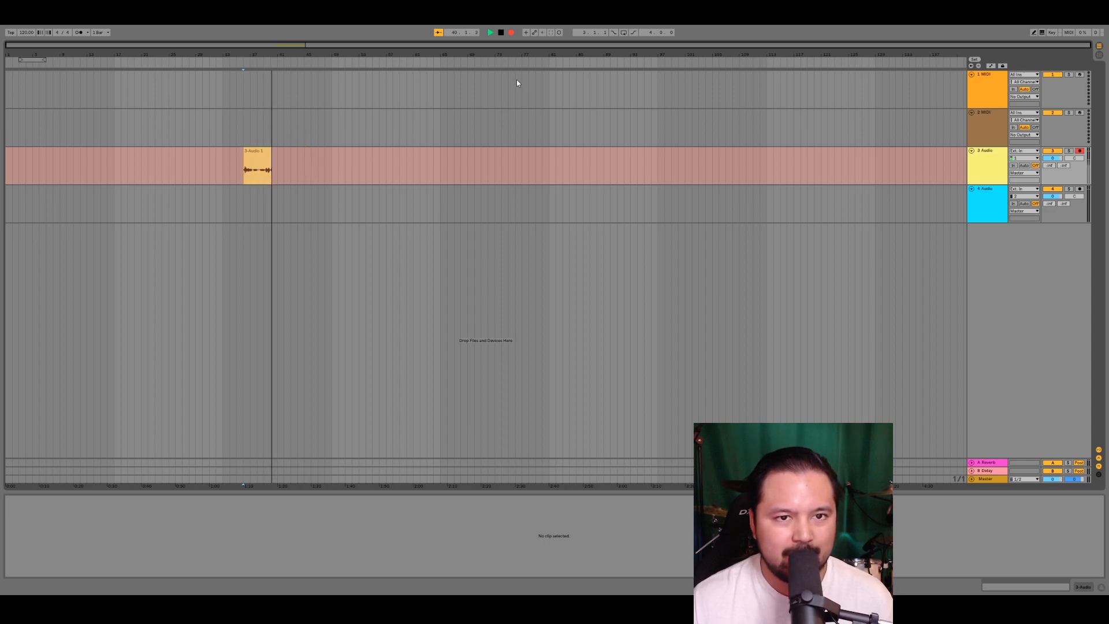
{"action": "left_click", "coordinate": [501, 34]}
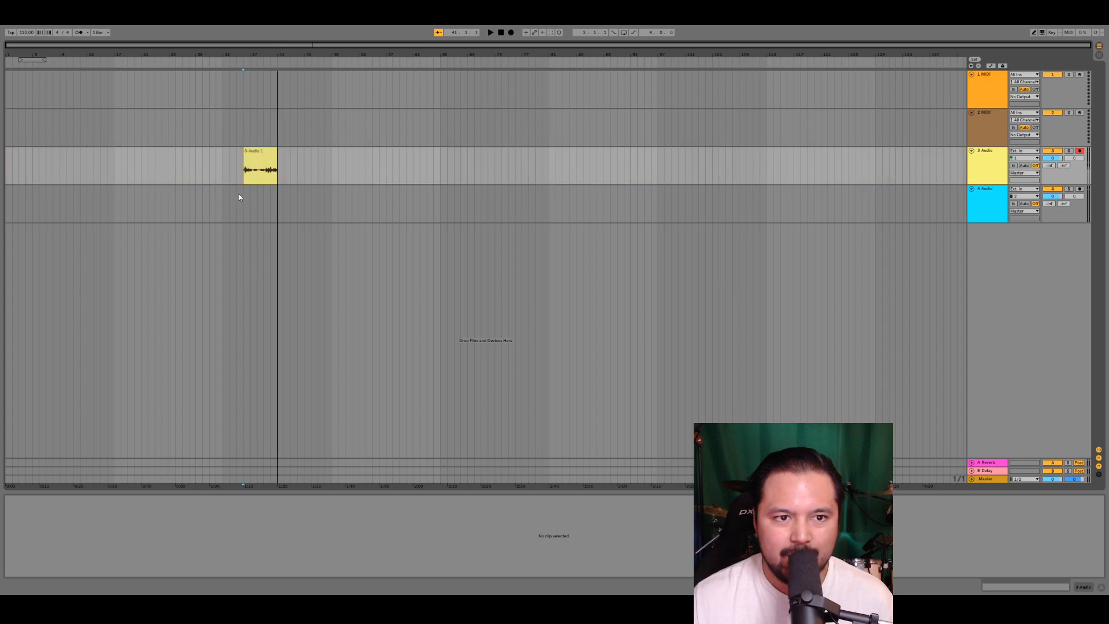
{"action": "key", "text": "space"}
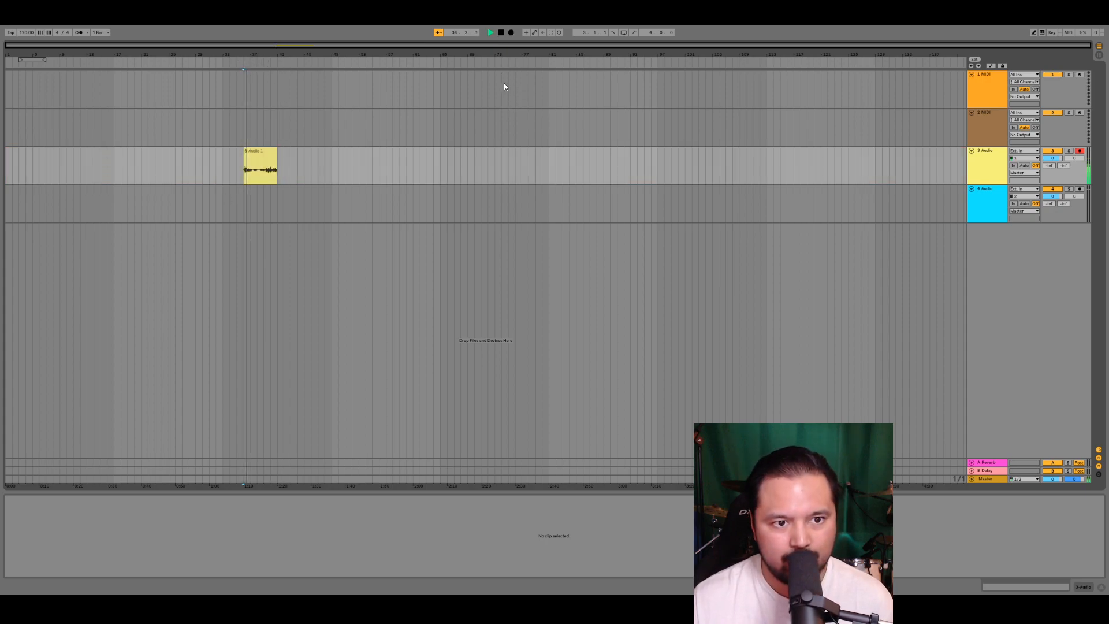
{"action": "left_click", "coordinate": [500, 32]}
{"action": "left_click", "coordinate": [500, 32]}
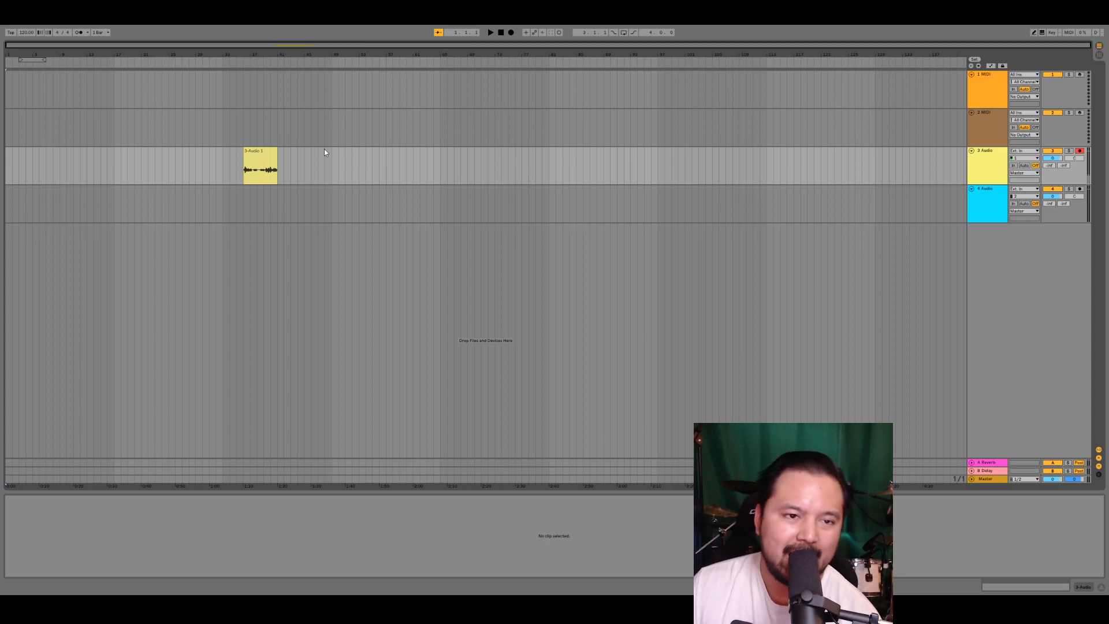
- Place the insert marker at bar 36 on the 2 MIDI track, in line with the recorded clip's start
{"action": "left_click", "coordinate": [249, 194]}
{"action": "left_click", "coordinate": [243, 132]}
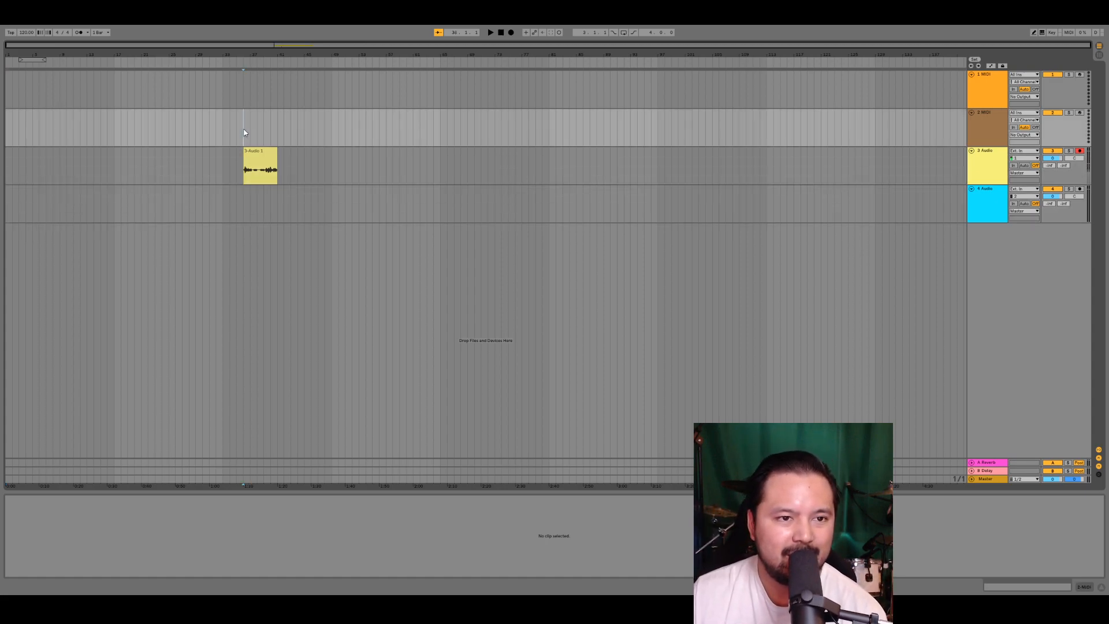